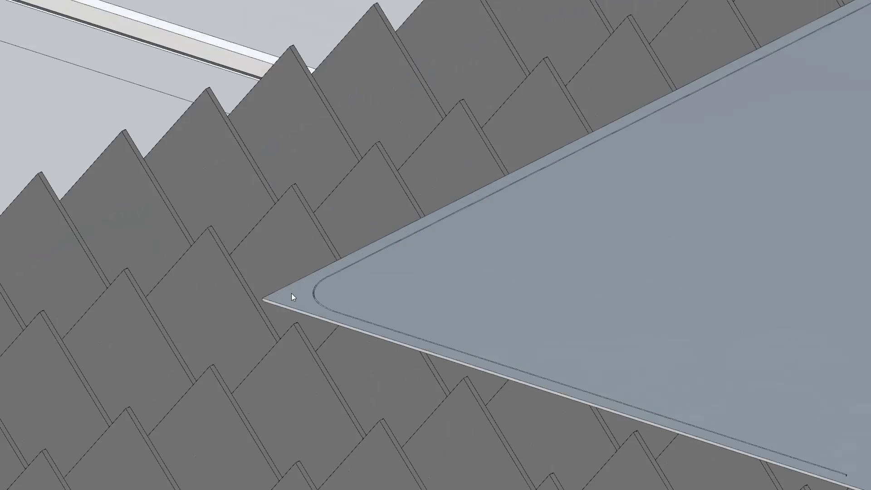
pyautogui.scroll(2, 292, 294)
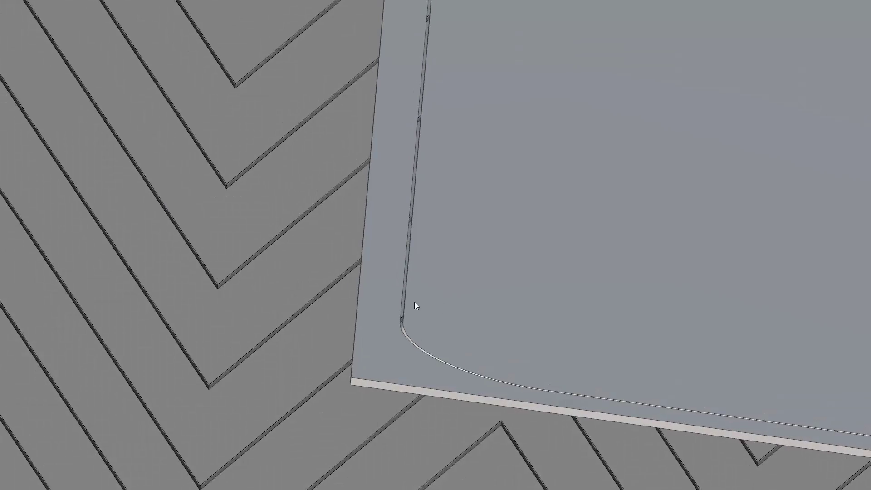
pyautogui.scroll(2, 401, 309)
# Orbit the view around the plate's rounded corner as the laser traces the outer contour
pyautogui.moveTo(425, 357)
pyautogui.mouseDown(button='middle')
pyautogui.moveTo(374, 341)
pyautogui.moveTo(365, 361)
pyautogui.mouseUp(button='middle')
pyautogui.scroll(-3, 366, 361)
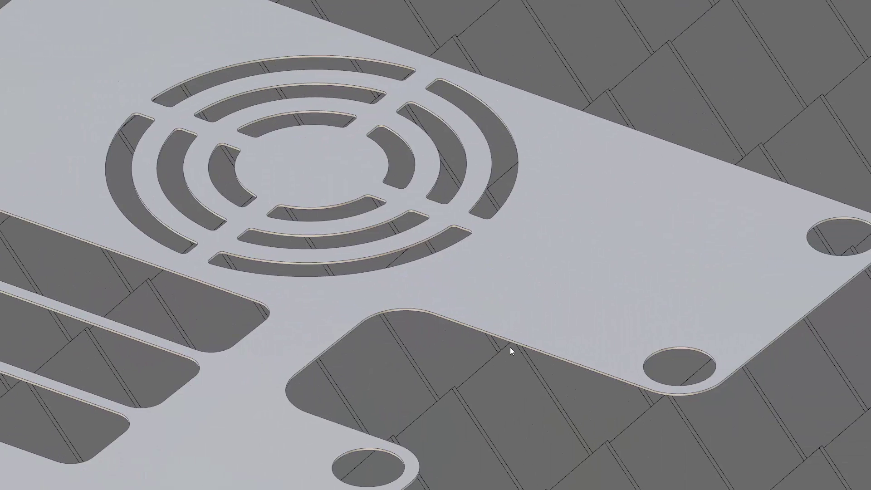
pyautogui.scroll(-1, 415, 282)
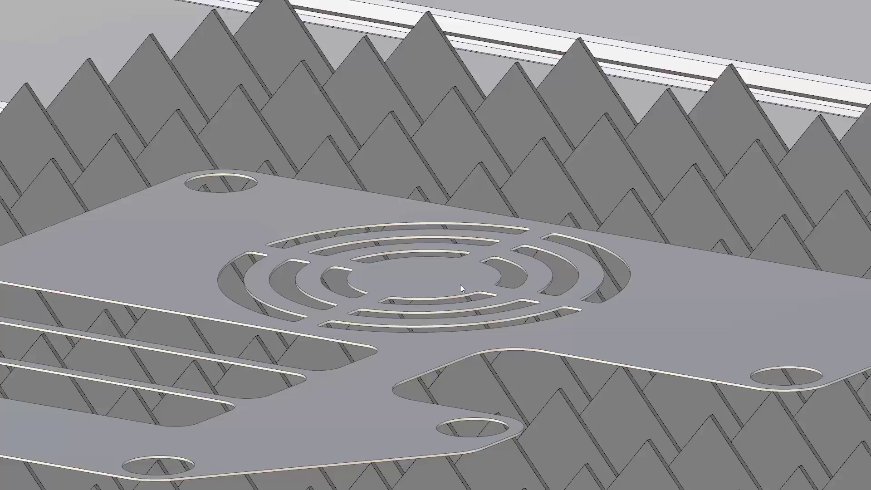